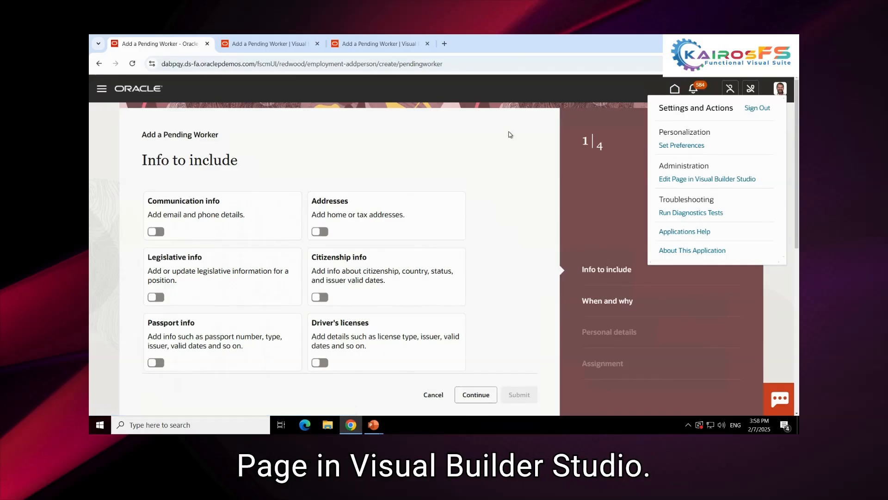
# Step: Open the page's Fields and Regions rule editor and view the form for creating a business rule without creating one
pyautogui.click(469, 122)
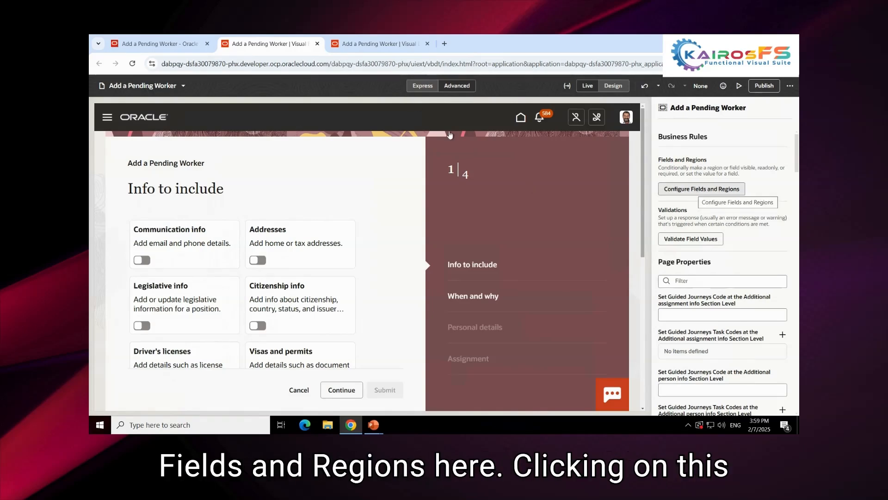
pyautogui.click(384, 45)
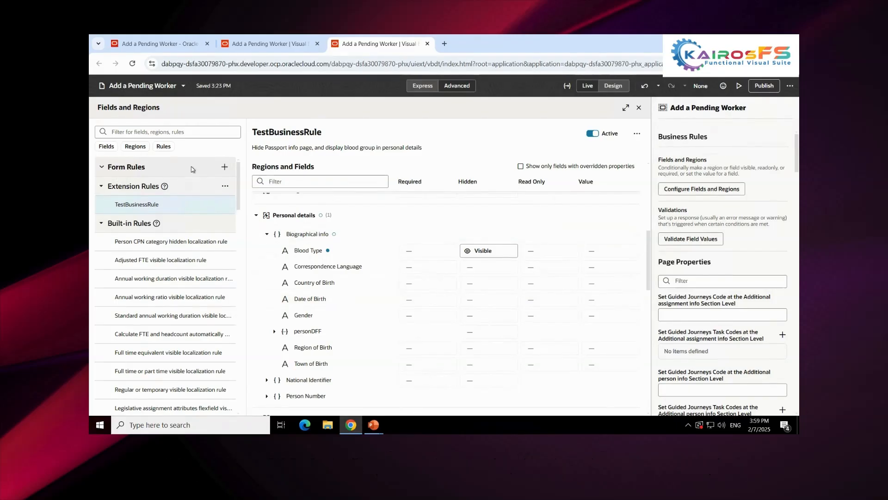
pyautogui.click(222, 167)
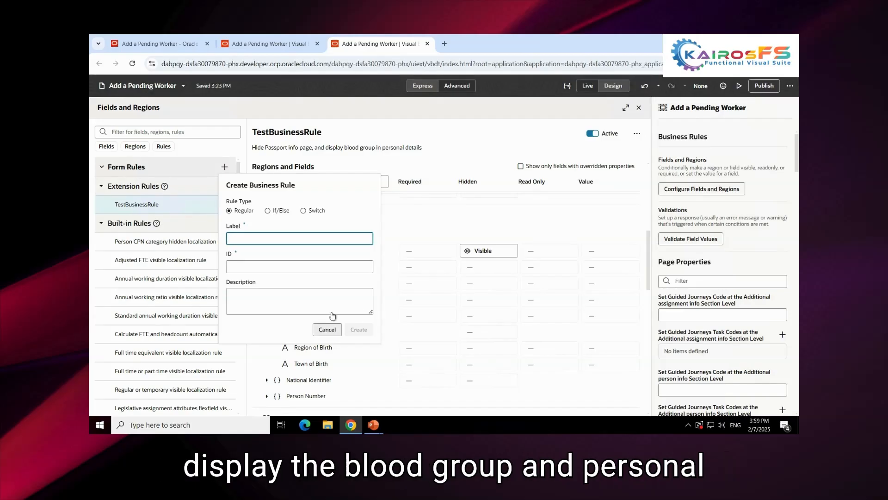
pyautogui.click(328, 329)
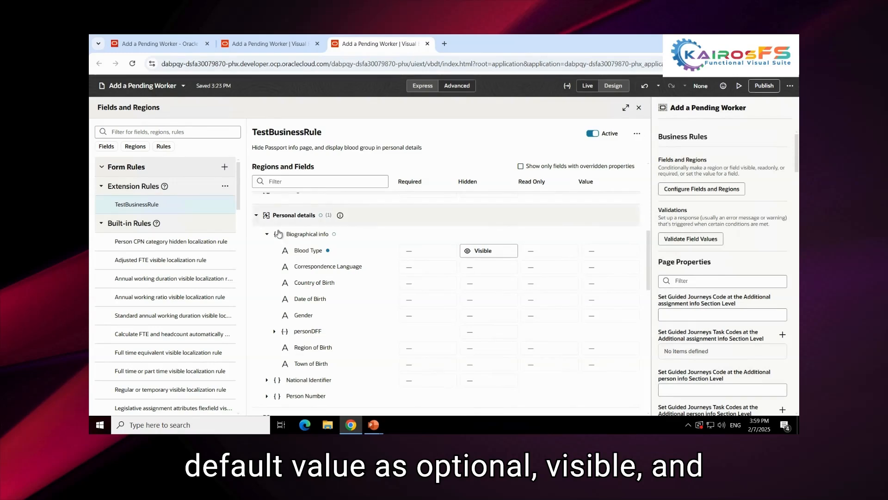
# Step: Inspect the Passport info region in TestBusinessRule, including its rule details and its Required and Hidden override options
pyautogui.click(256, 215)
pyautogui.scroll(2, 334, 249)
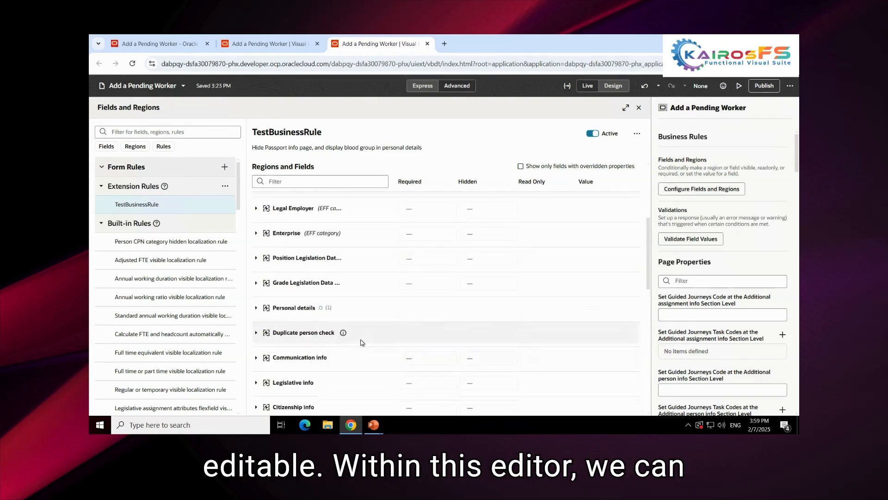
pyautogui.scroll(-2, 362, 342)
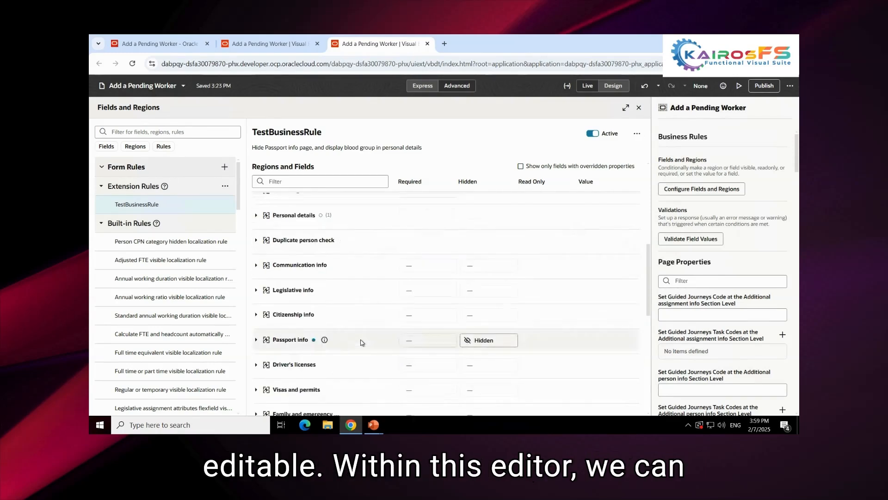
pyautogui.click(325, 340)
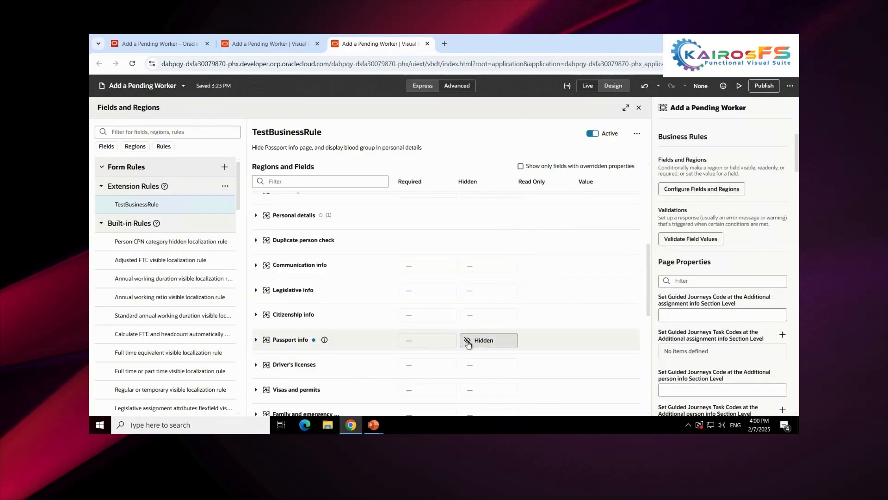
pyautogui.click(409, 342)
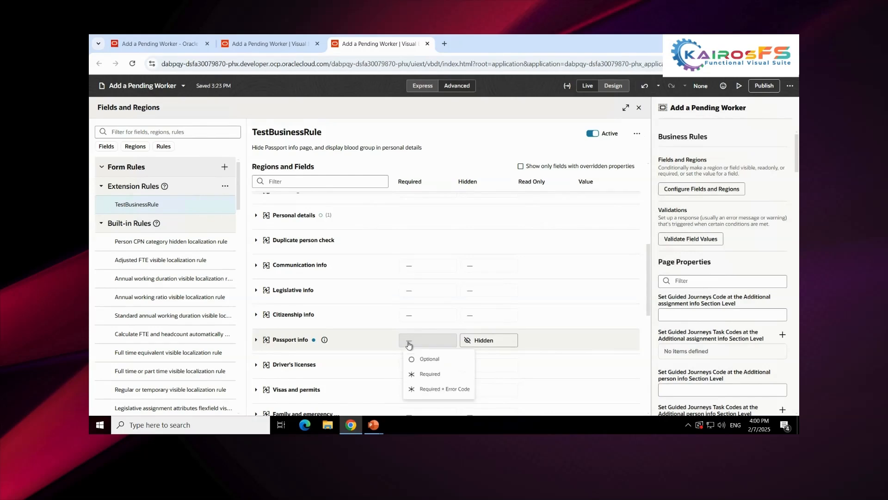
pyautogui.click(482, 340)
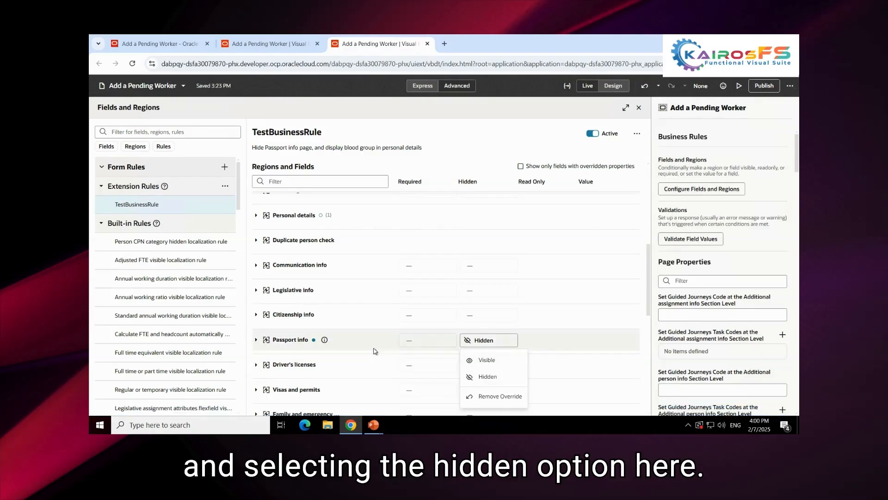
# Step: Inspect the Blood Type field under Personal details, Biographical info, including its rule details and visibility override options
pyautogui.scroll(5, 375, 324)
pyautogui.click(323, 222)
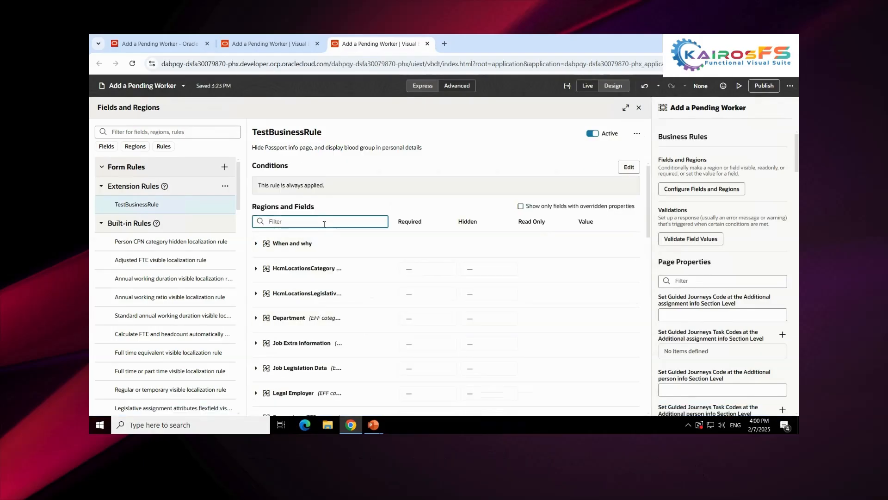
pyautogui.scroll(-4, 324, 277)
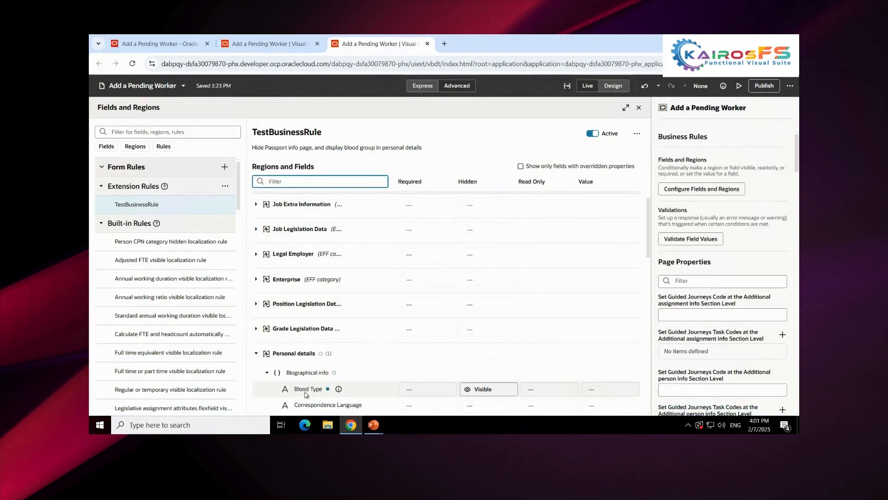
pyautogui.click(338, 389)
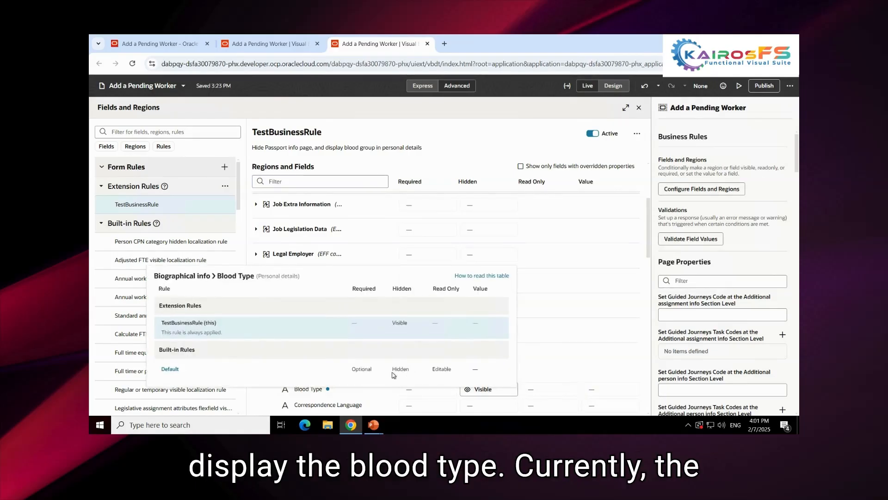
pyautogui.click(476, 391)
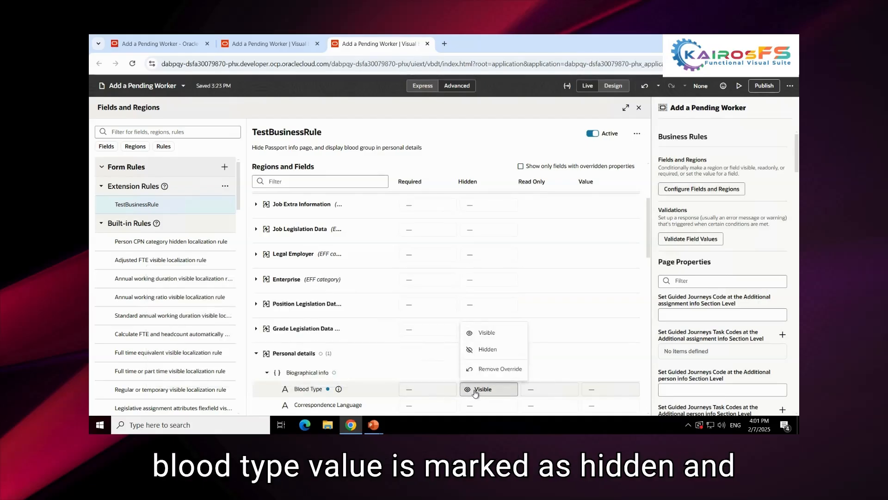
pyautogui.click(477, 391)
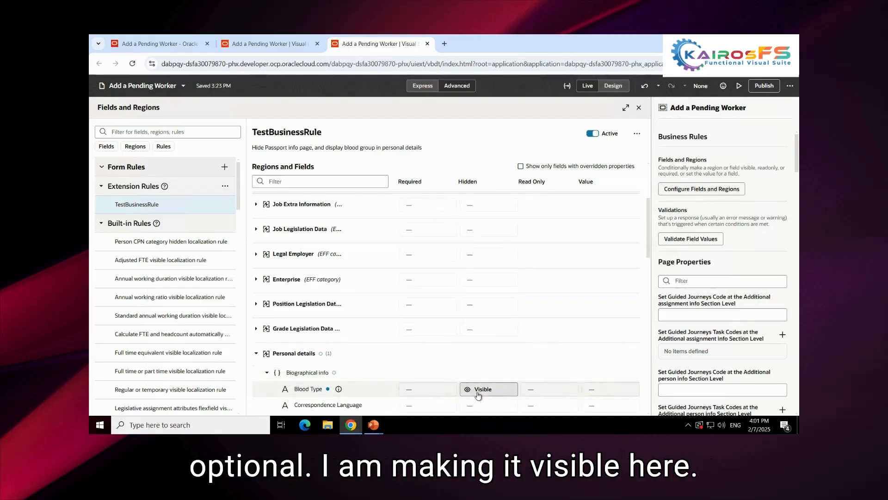
# Step: Preview the Add a Pending Worker page and continue from Info to include to the When and why section
pyautogui.click(739, 87)
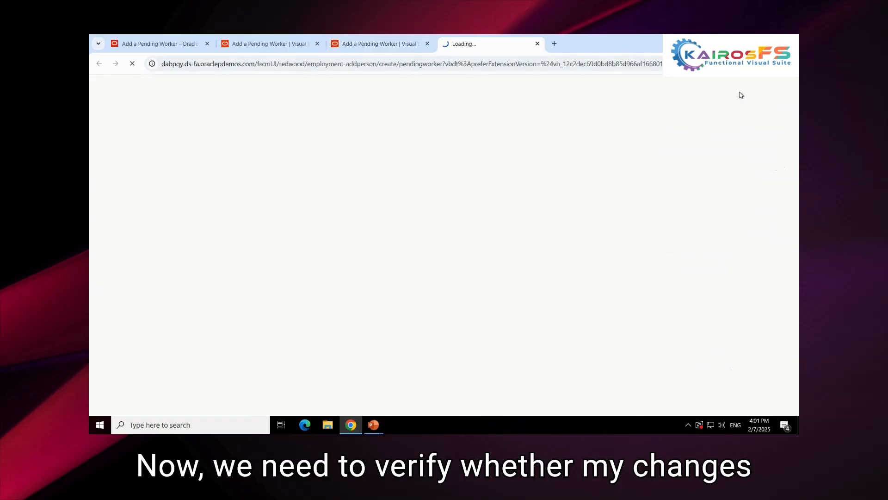
pyautogui.click(341, 42)
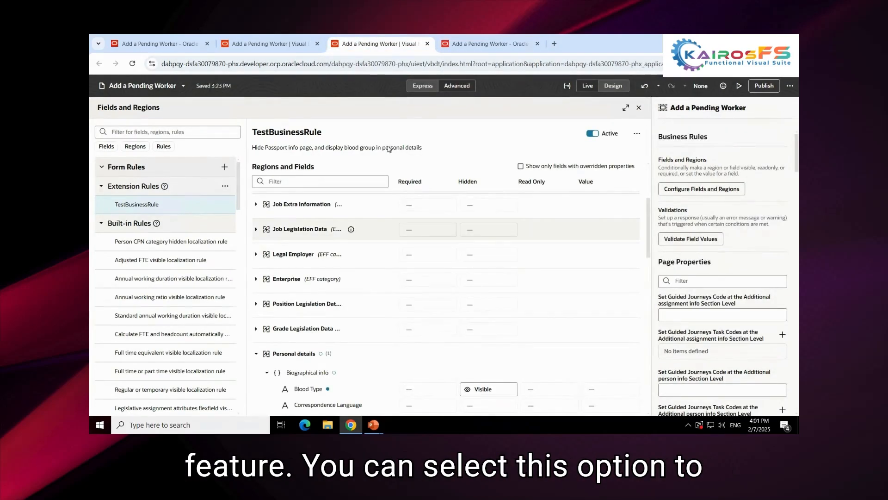
pyautogui.click(482, 46)
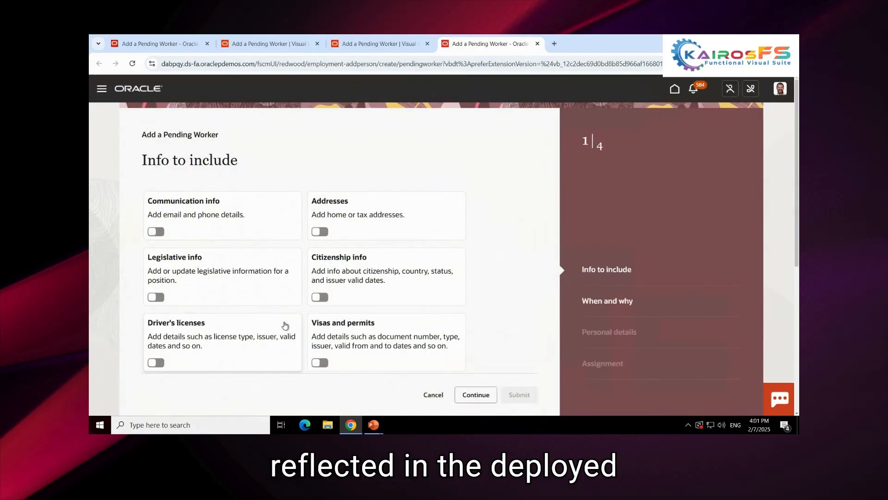
pyautogui.click(475, 396)
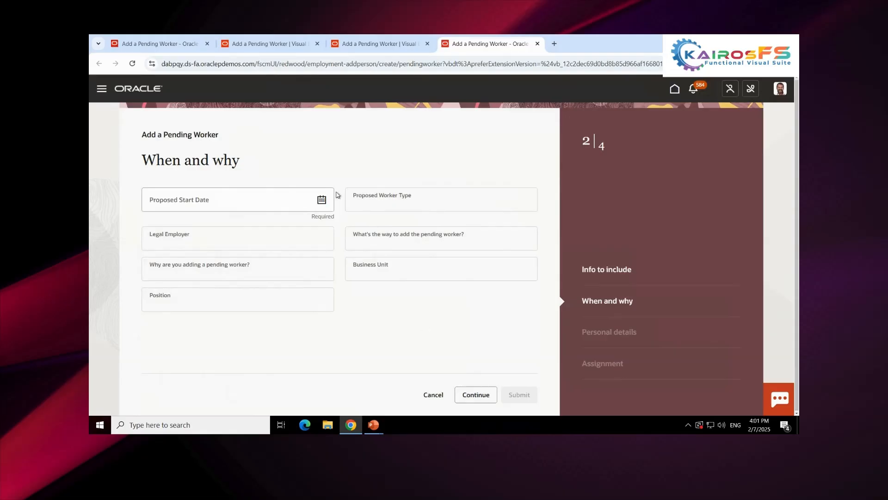
# Step: Set the proposed start date to 2/7/25 and the proposed worker type to Contingent worker
pyautogui.click(322, 201)
pyautogui.click(270, 282)
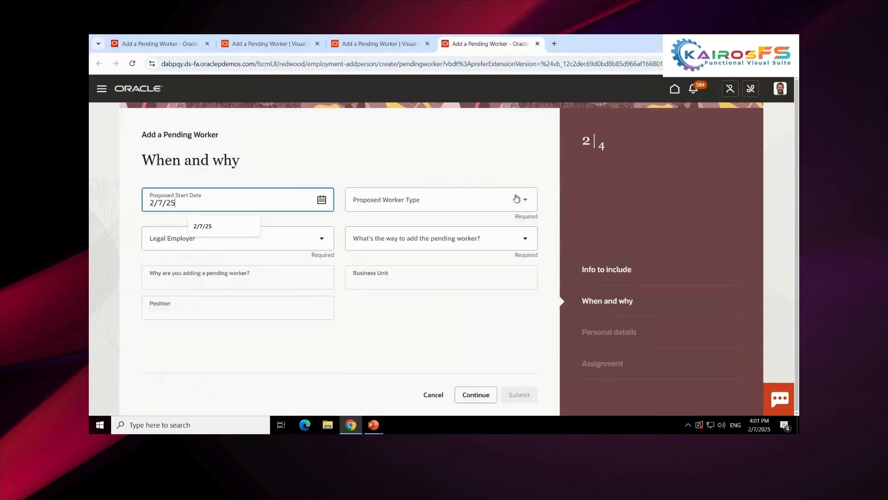
pyautogui.click(524, 206)
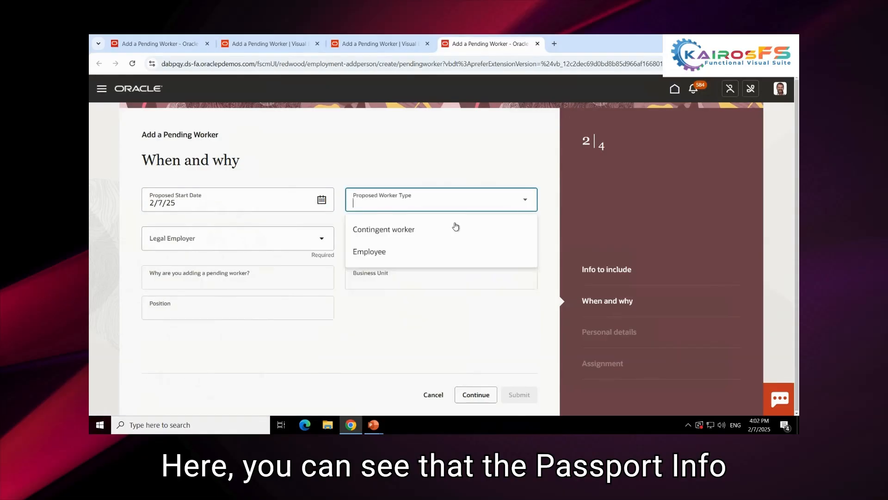
pyautogui.click(410, 234)
# Step: Search the legal employers for "US1 Legal" and choose US1 Legal Entity
pyautogui.click(324, 235)
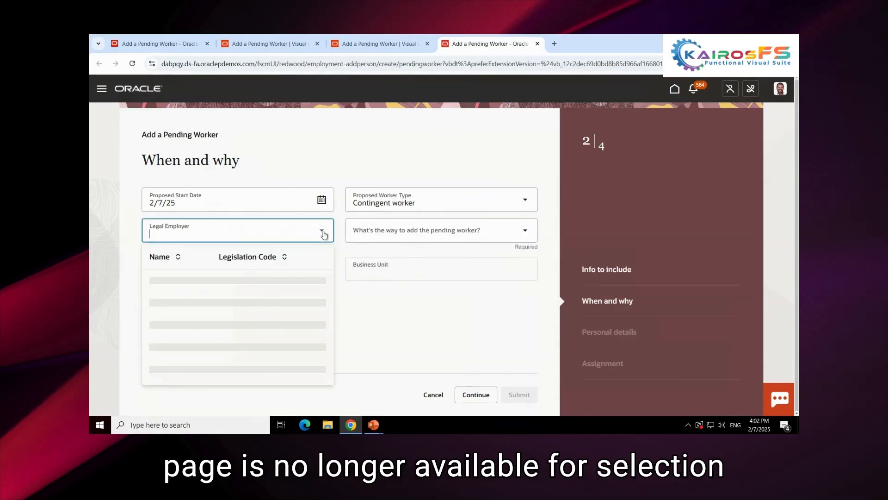
pyautogui.write('US1')
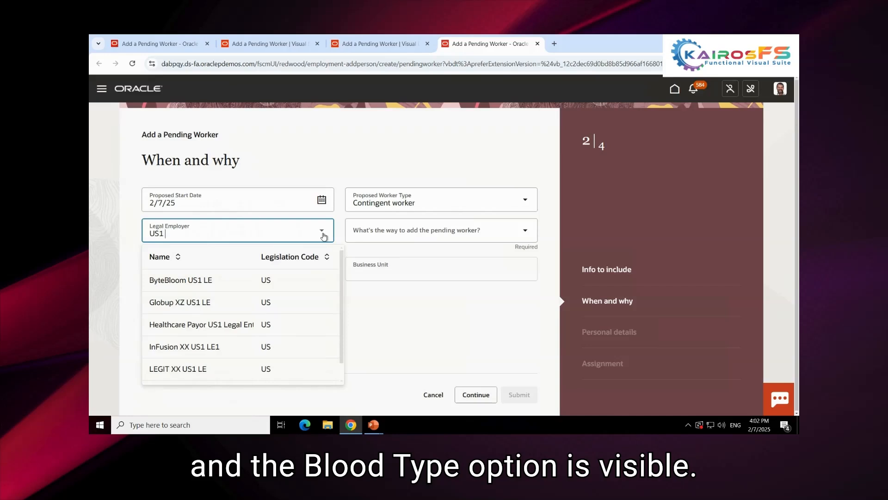
pyautogui.write(' Legal')
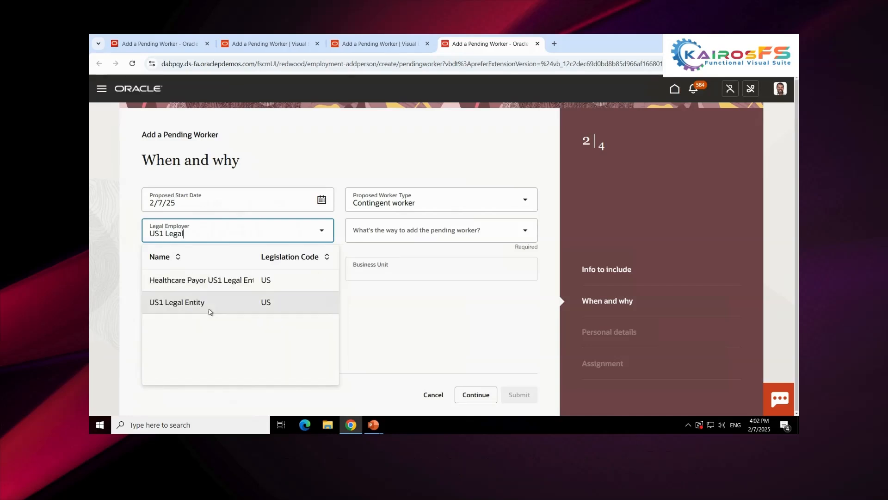
pyautogui.click(209, 311)
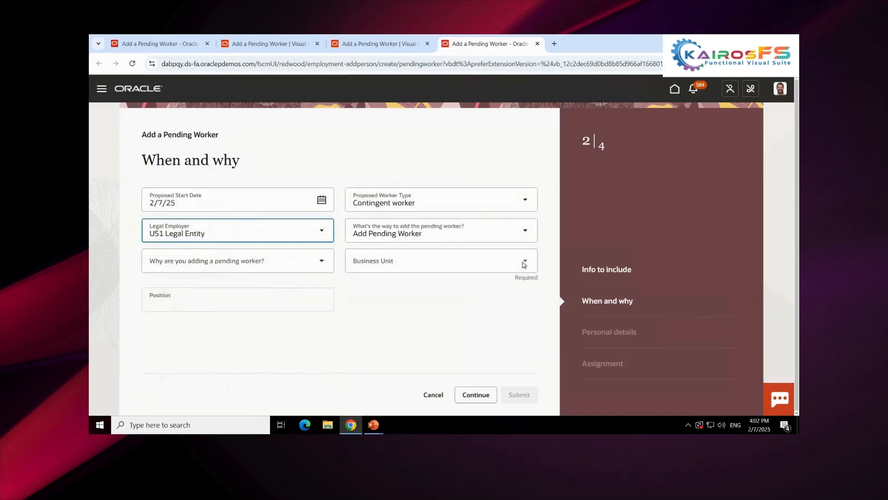
# Step: Choose US1 Business Unit as the business unit, and continue to Personal details to check for the Blood Type field
pyautogui.click(524, 265)
pyautogui.write('US')
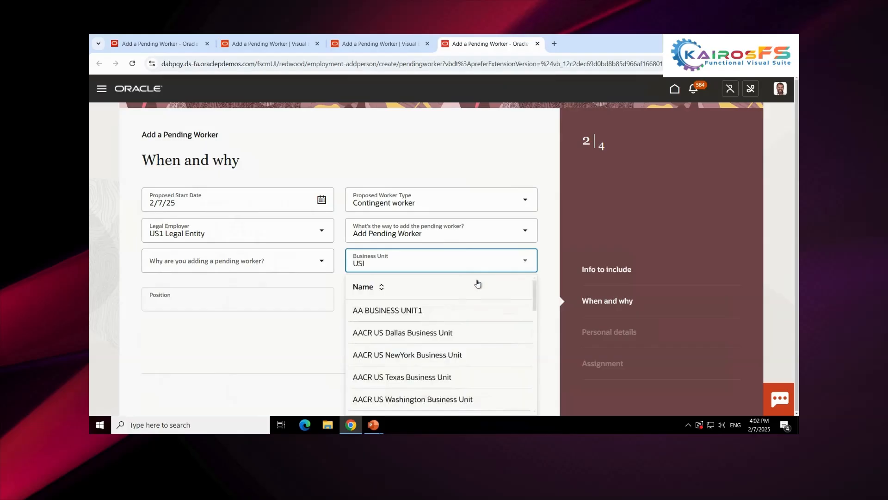
pyautogui.write('I bus')
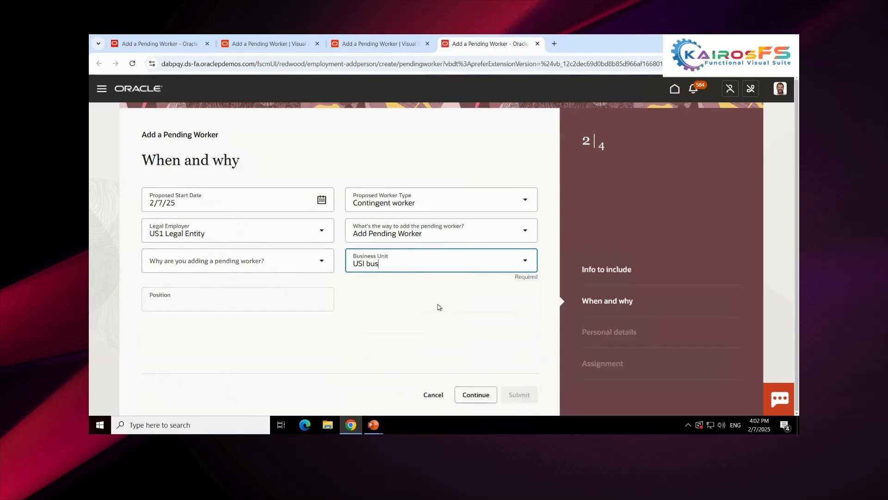
pyautogui.press('BackSpace')
pyautogui.press('BackSpace')
pyautogui.press('BackSpace')
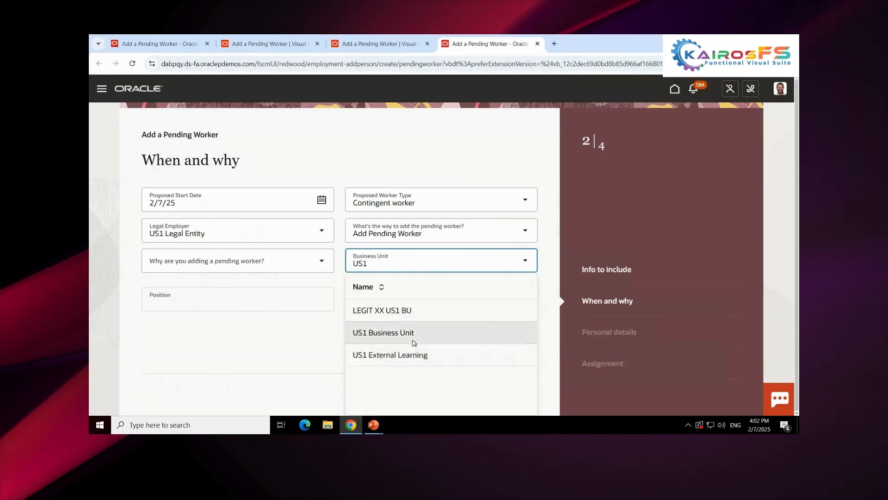
pyautogui.click(418, 337)
pyautogui.click(485, 394)
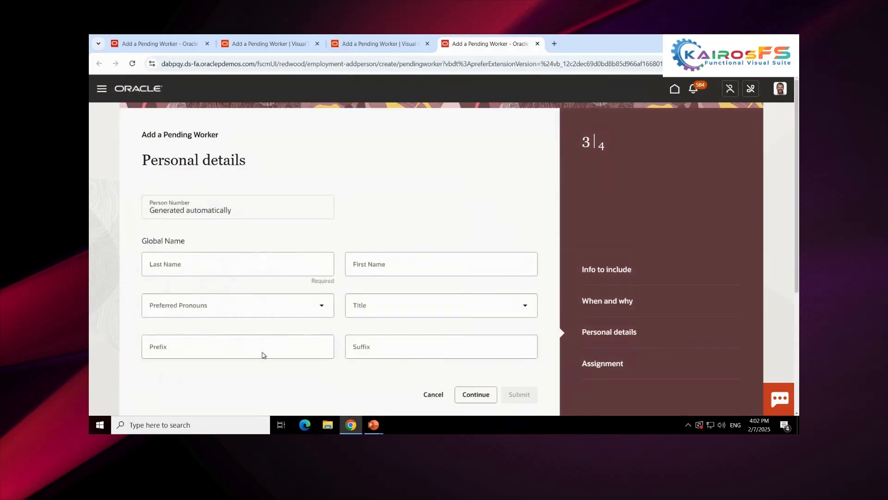
pyautogui.scroll(-5, 265, 353)
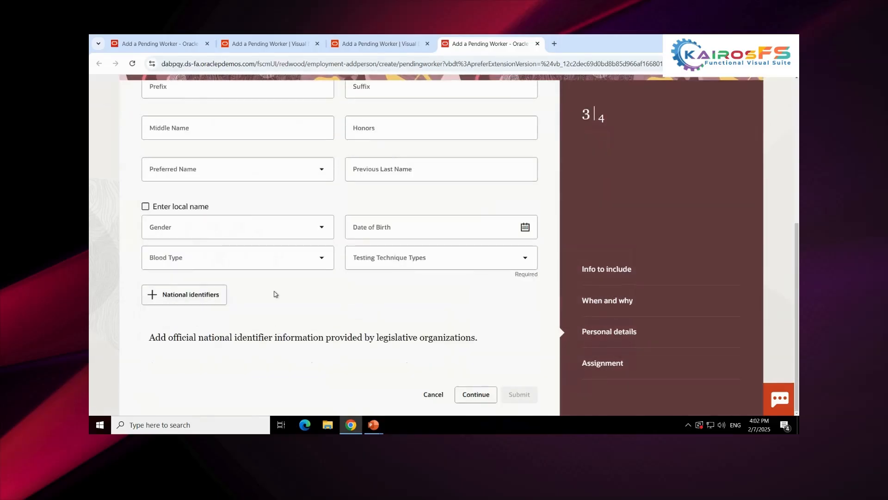